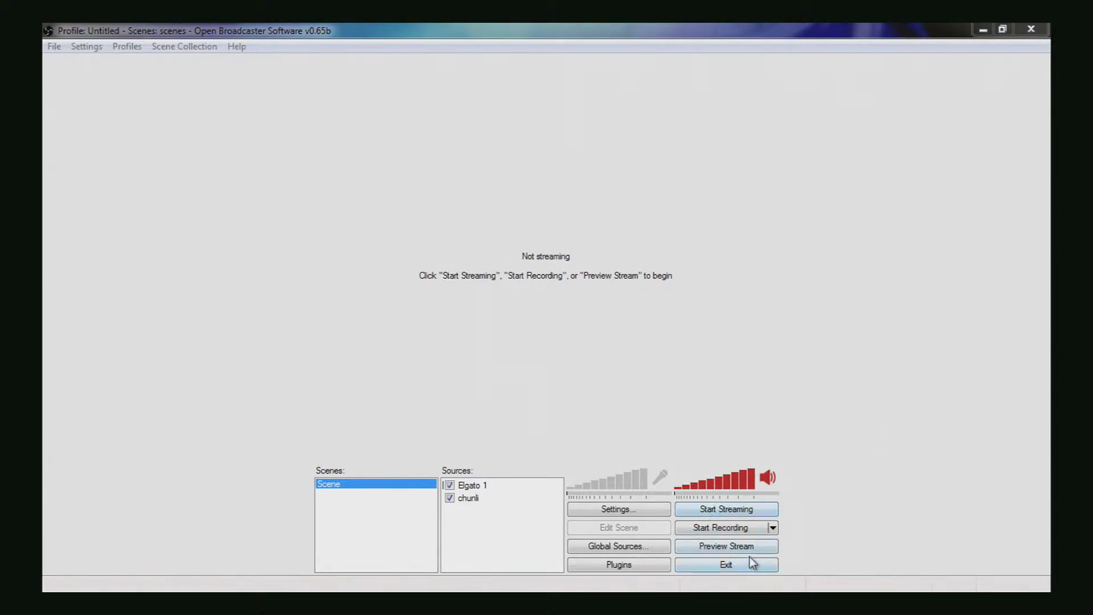
Start the preview and shrink Elgato 1 from its top-left corner over chunli's lower right
{"action": "left_click", "coordinate": [739, 544]}
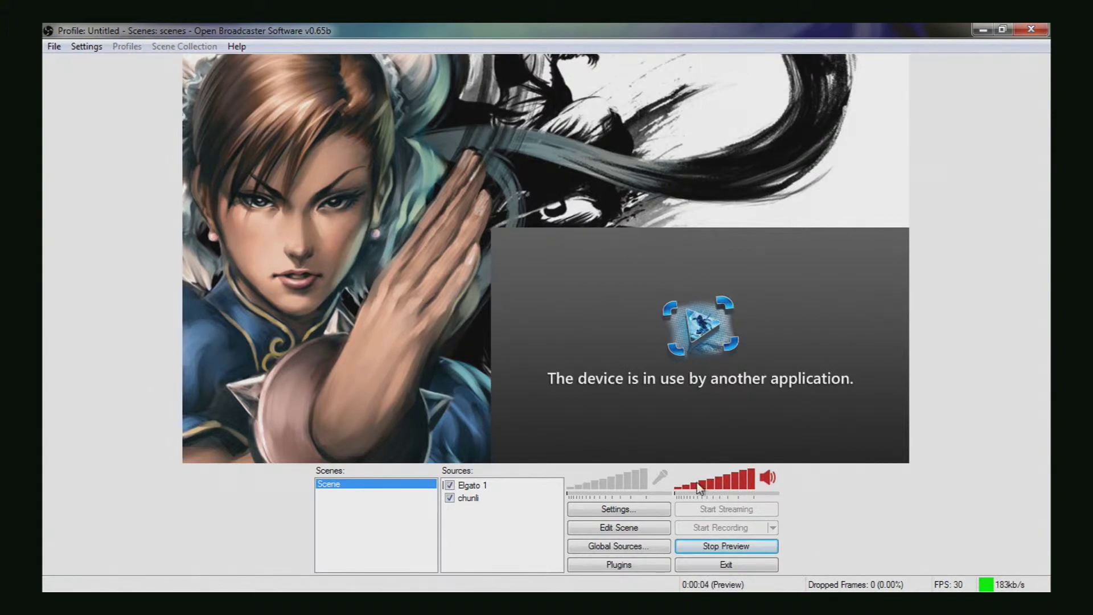
{"action": "left_click", "coordinate": [640, 528]}
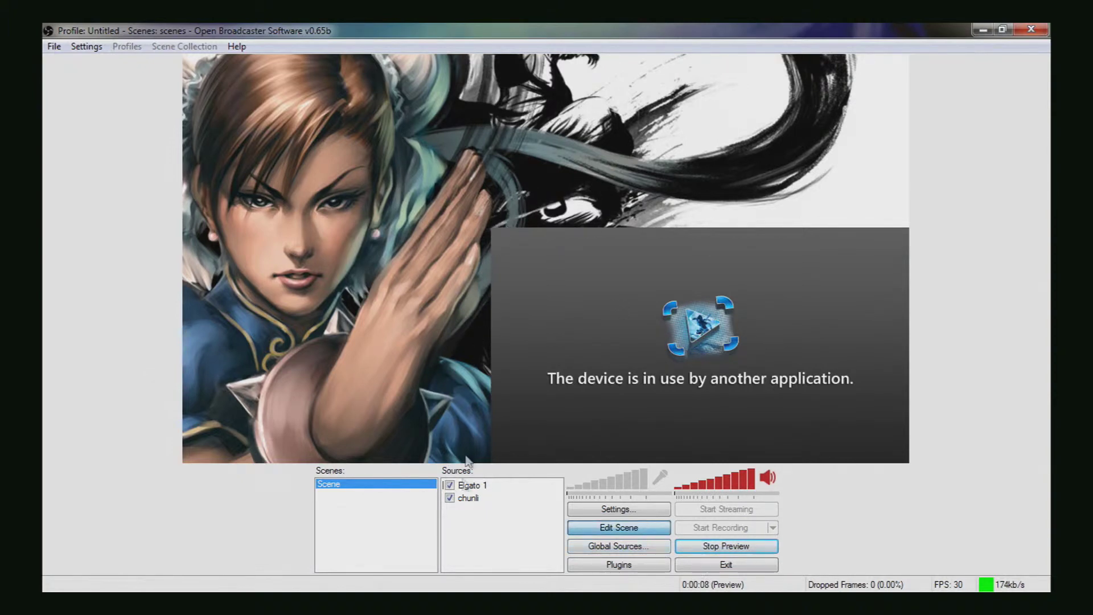
{"action": "left_click", "coordinate": [476, 486]}
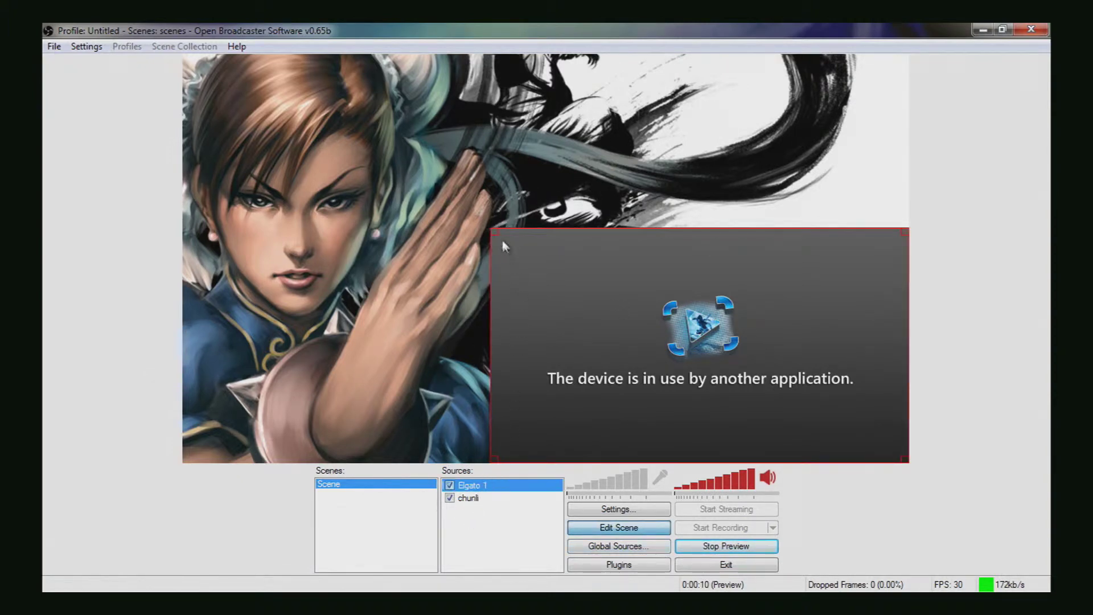
{"action": "mouse_move", "coordinate": [493, 230]}
{"action": "left_mouse_down"}
{"action": "mouse_move", "coordinate": [559, 274]}
{"action": "mouse_move", "coordinate": [501, 234]}
{"action": "left_mouse_up"}
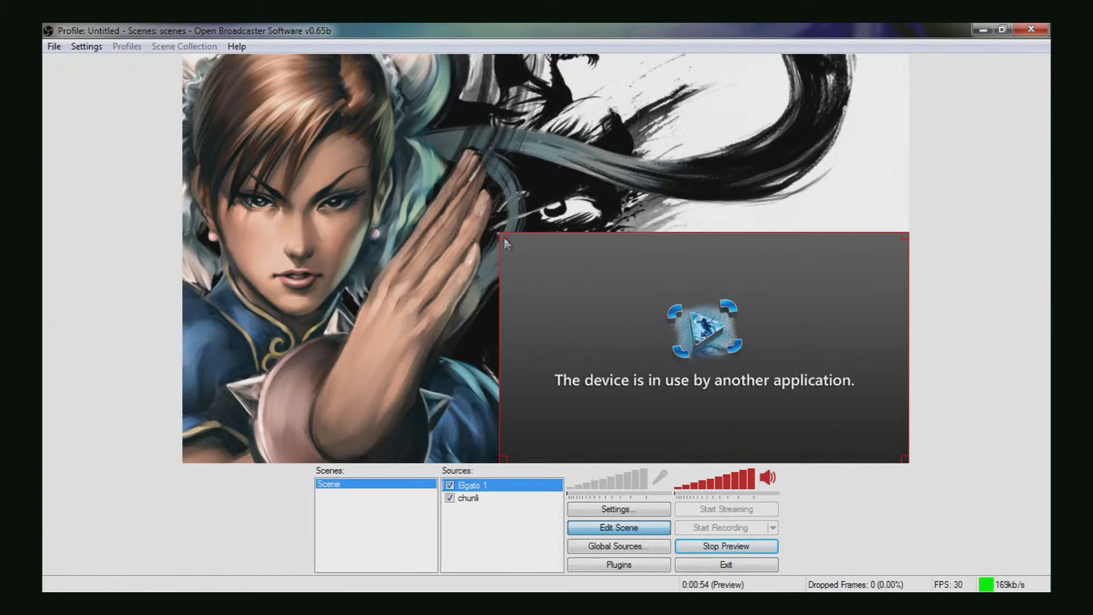
Pull the Elgato 1 box's top-left corner slightly up and left to enlarge it
{"action": "left_click_drag", "start_coordinate": [504, 237], "coordinate": [498, 235]}
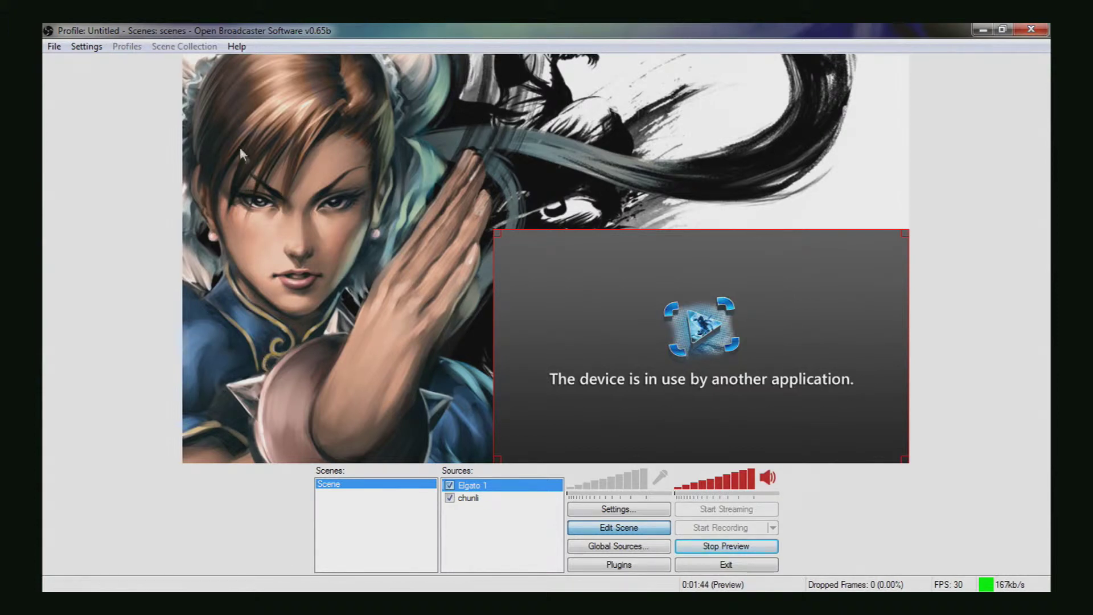
{"action": "left_click", "coordinate": [86, 46]}
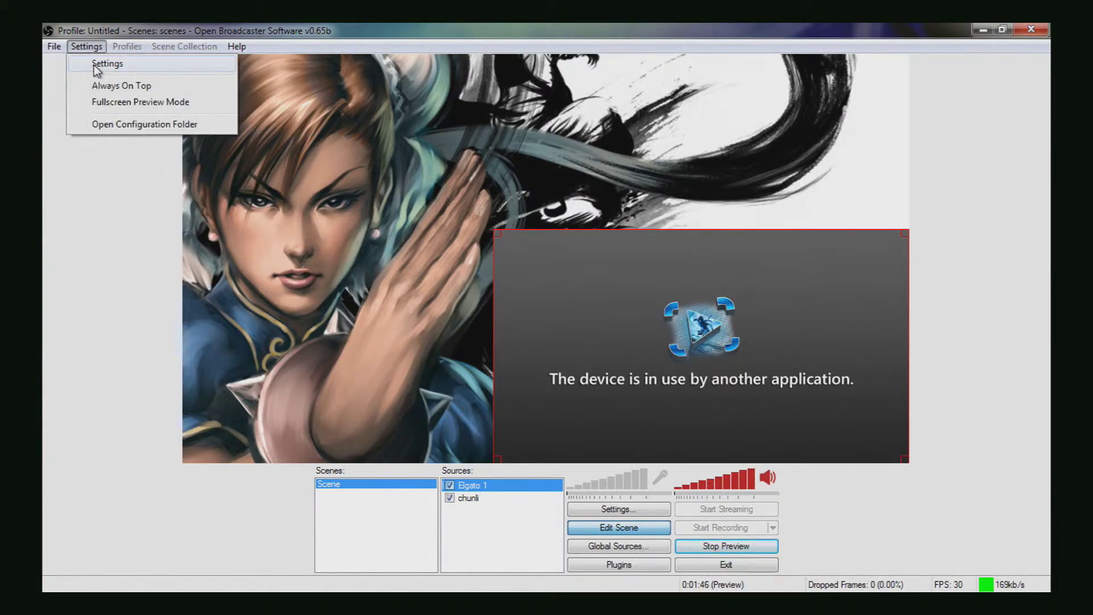
Open Settings and view the Encoding page, then the Twitch Broadcast Settings
{"action": "left_click", "coordinate": [94, 65]}
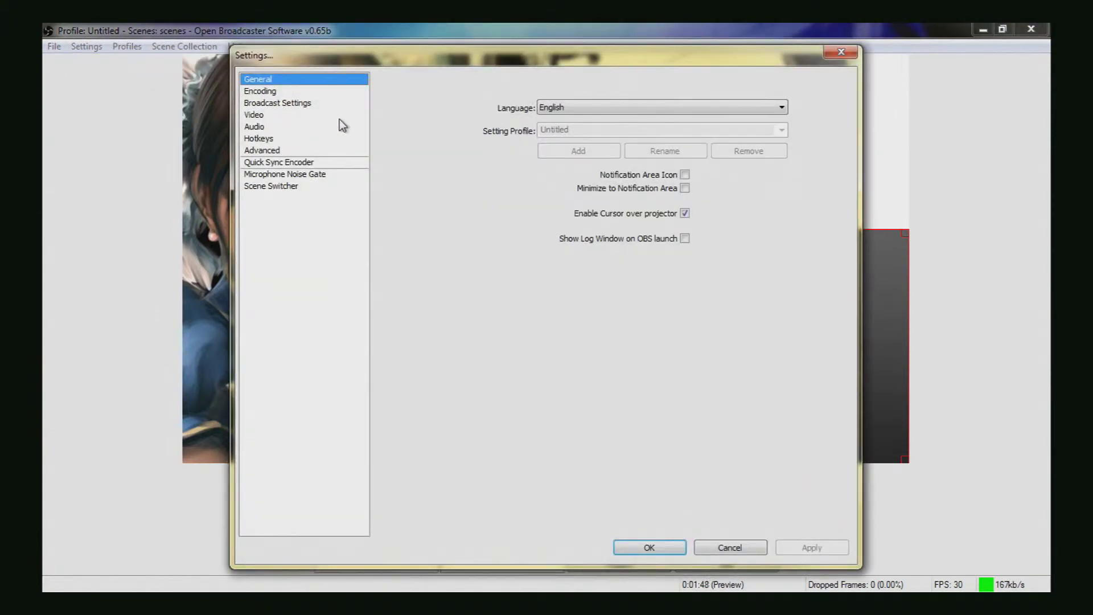
{"action": "left_click", "coordinate": [295, 91]}
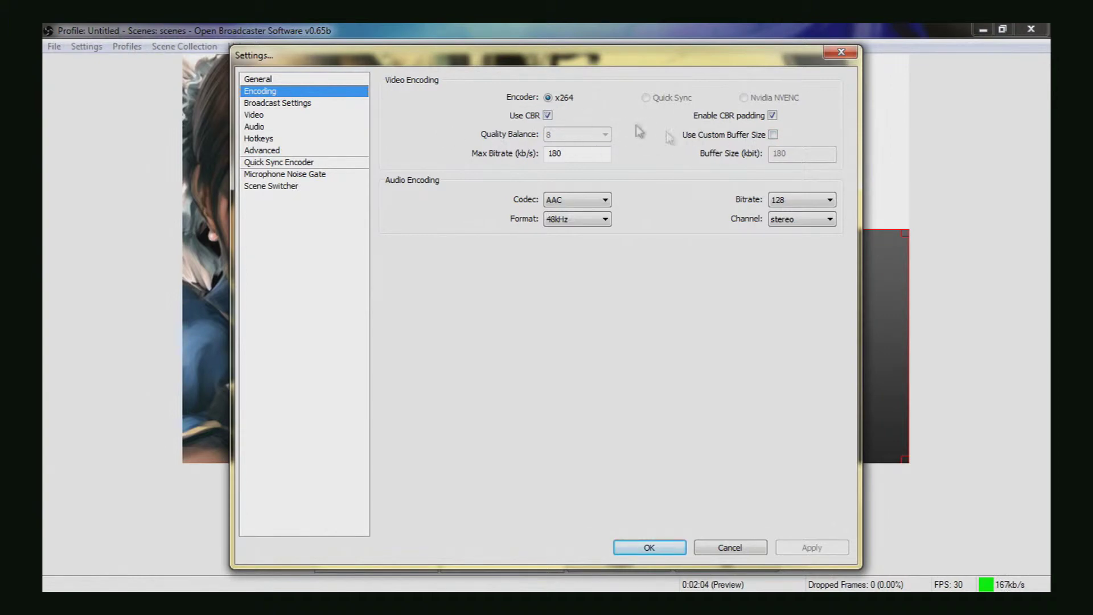
{"action": "left_click", "coordinate": [285, 102]}
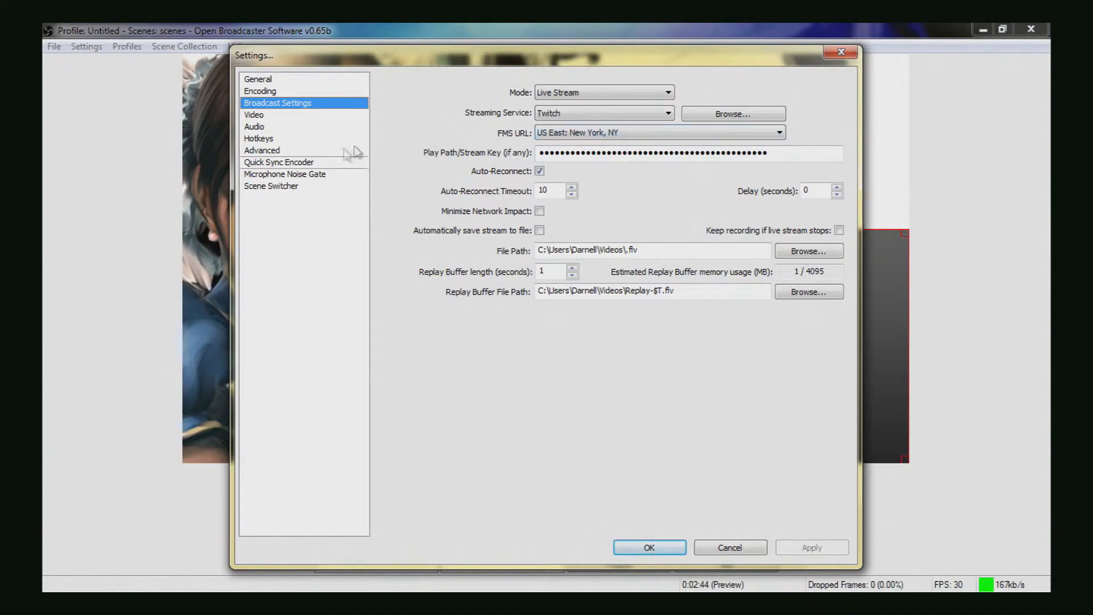
Compare Broadcast Settings with the Video page: 1920x1080 base, 1280x720 output, 30 FPS
{"action": "left_click", "coordinate": [252, 116]}
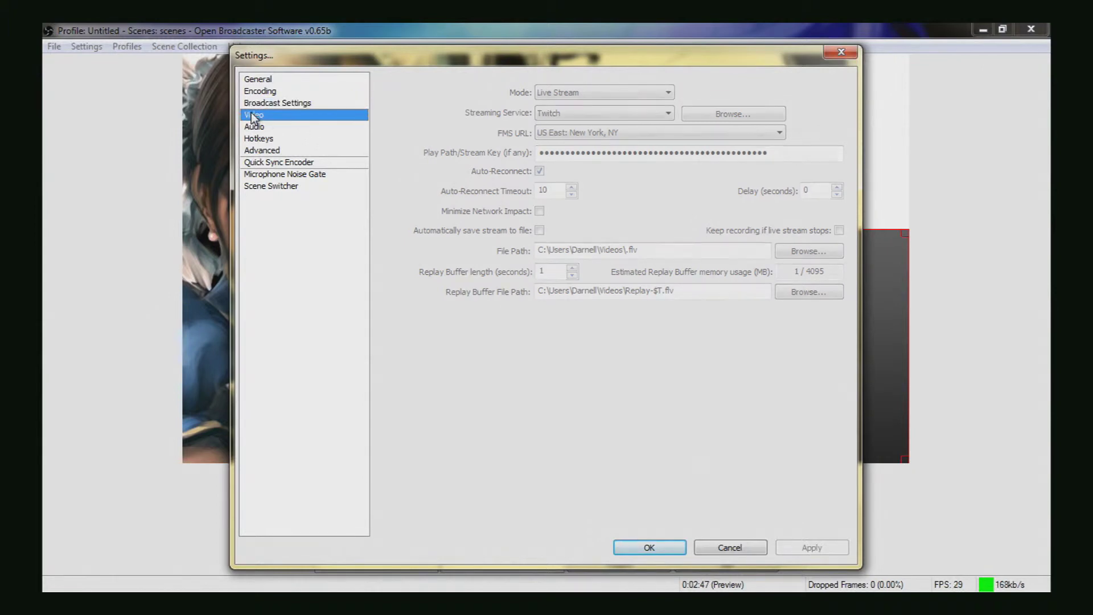
{"action": "left_click", "coordinate": [272, 103]}
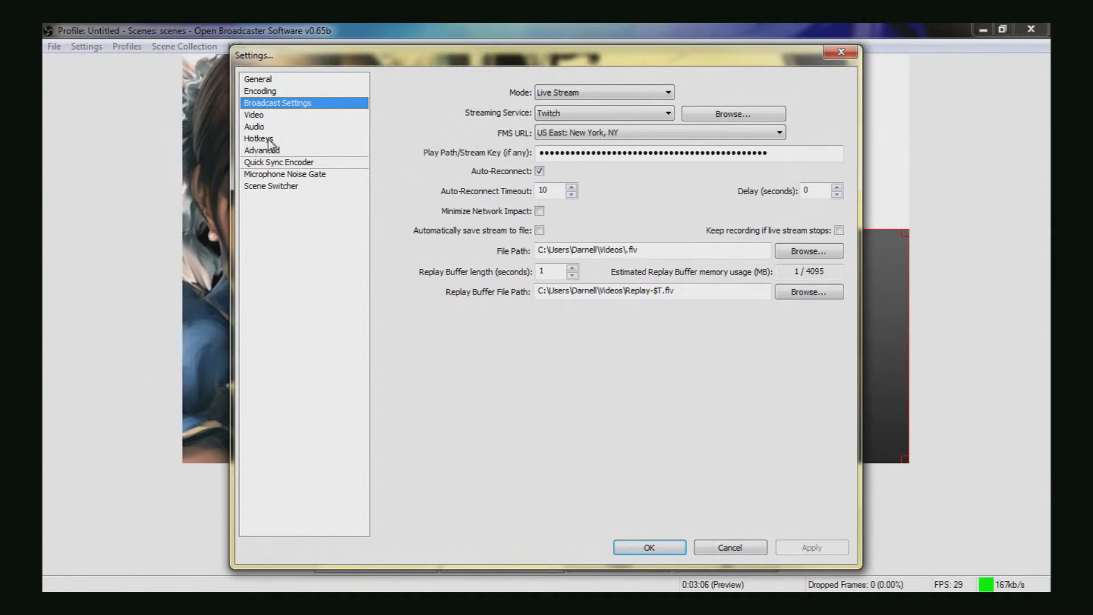
{"action": "left_click", "coordinate": [267, 118]}
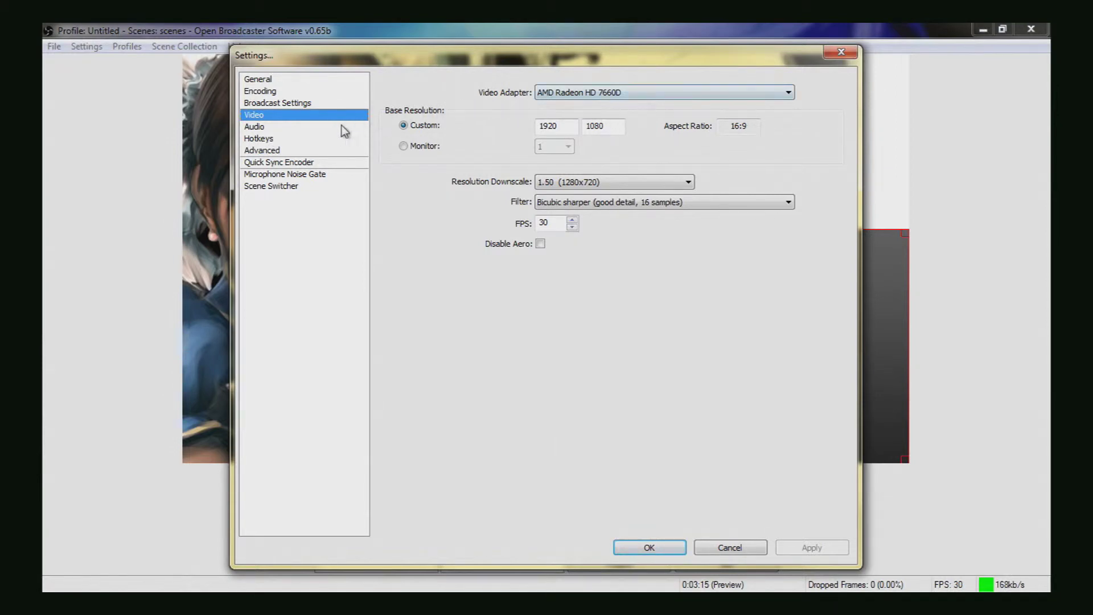
Review the Audio, Hotkeys and Advanced settings, close Settings, and show the Add source menu
{"action": "left_click", "coordinate": [276, 127]}
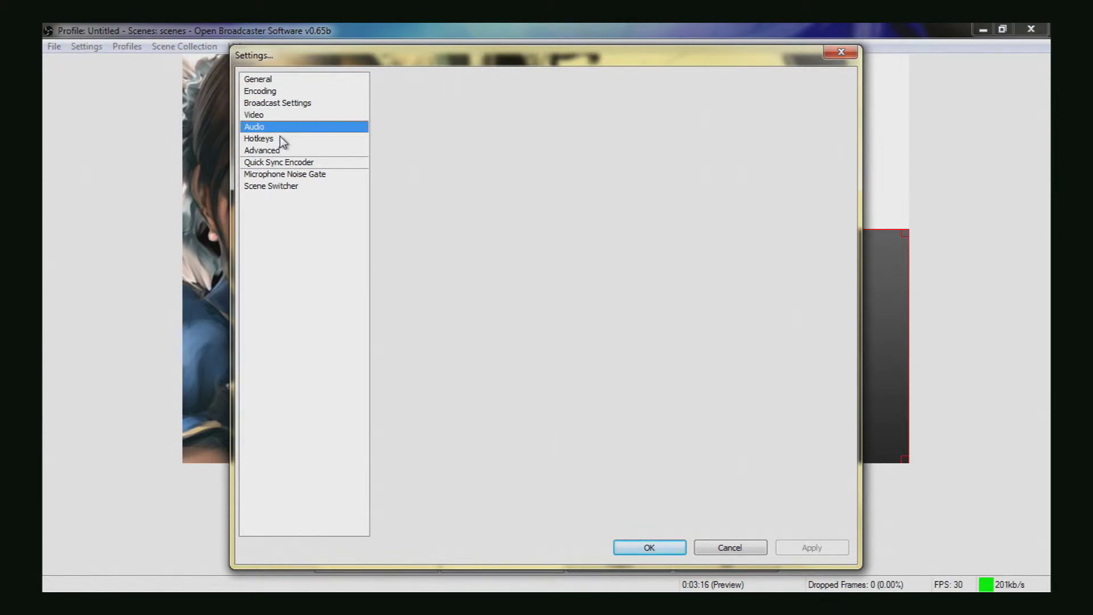
{"action": "left_click", "coordinate": [280, 138]}
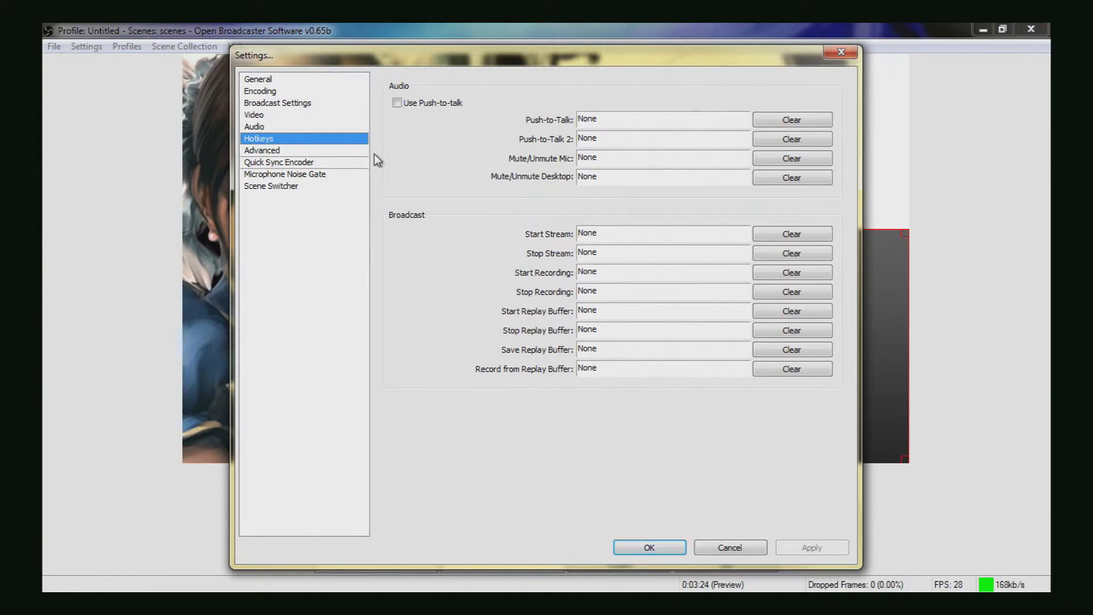
{"action": "left_click", "coordinate": [331, 153]}
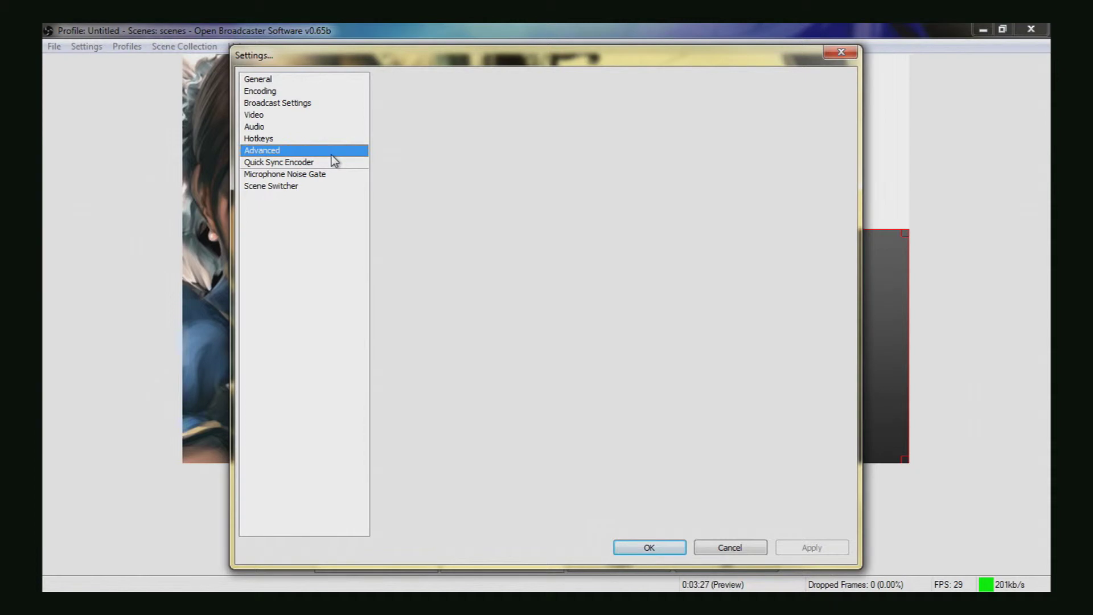
{"action": "left_click", "coordinate": [326, 136]}
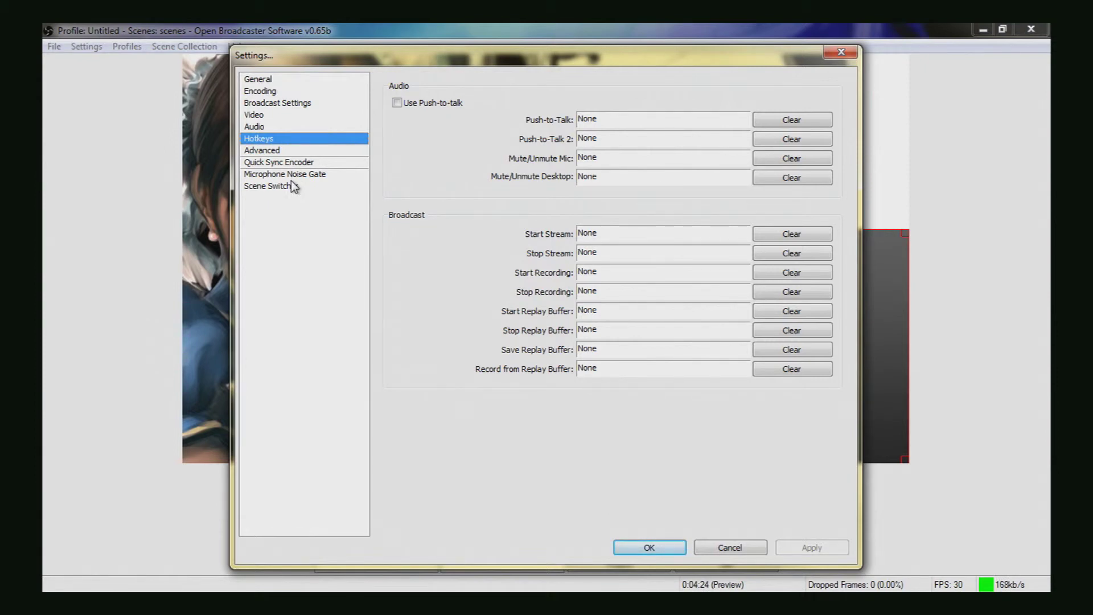
{"action": "left_click", "coordinate": [855, 51]}
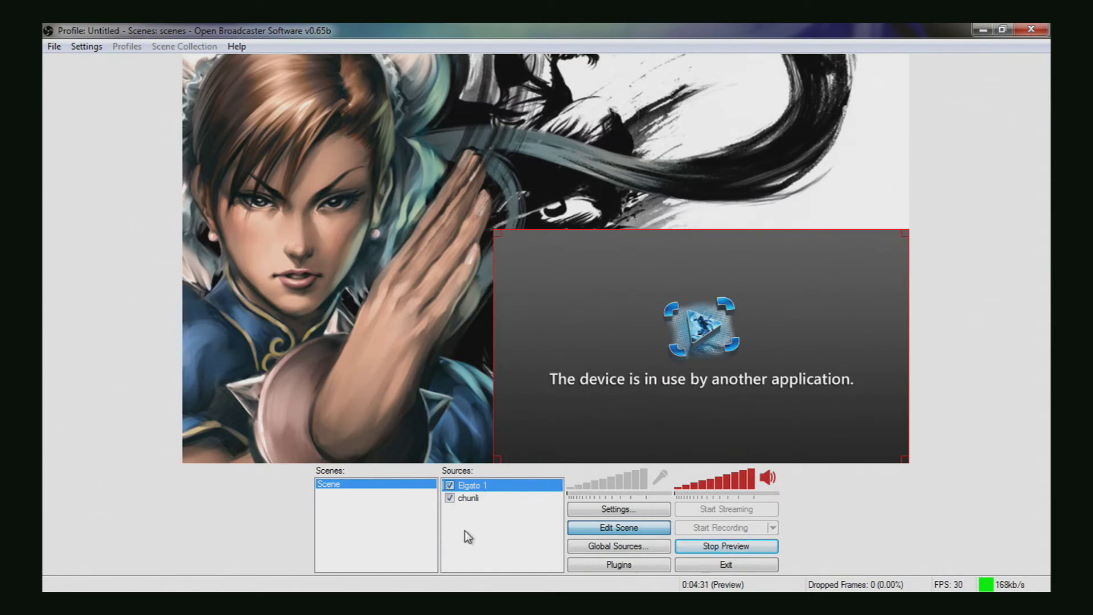
{"action": "right_click", "coordinate": [473, 518]}
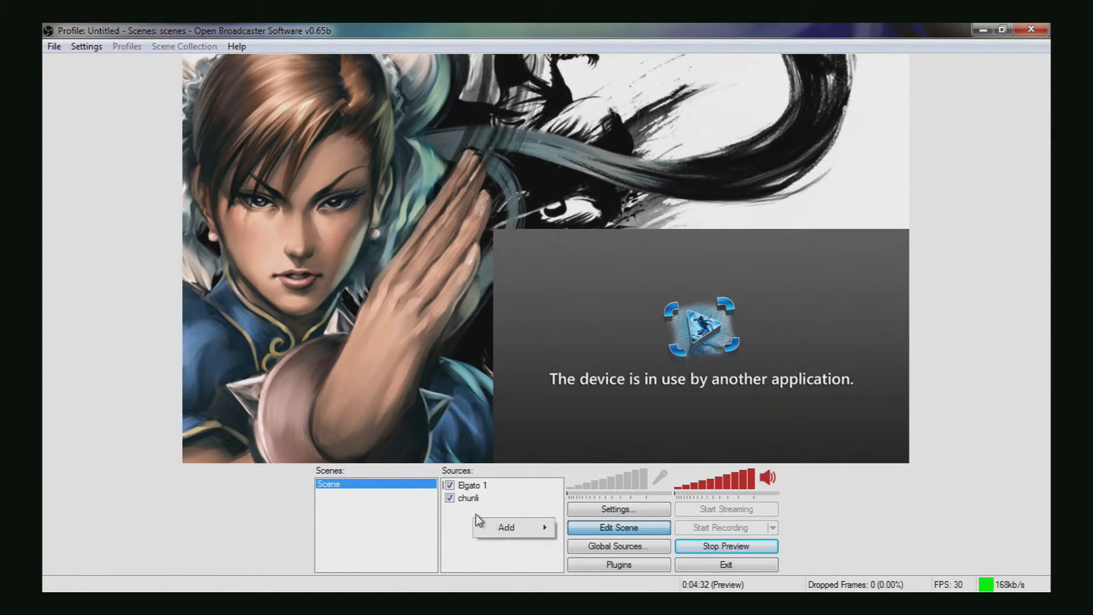
{"action": "mouse_move", "coordinate": [506, 528]}
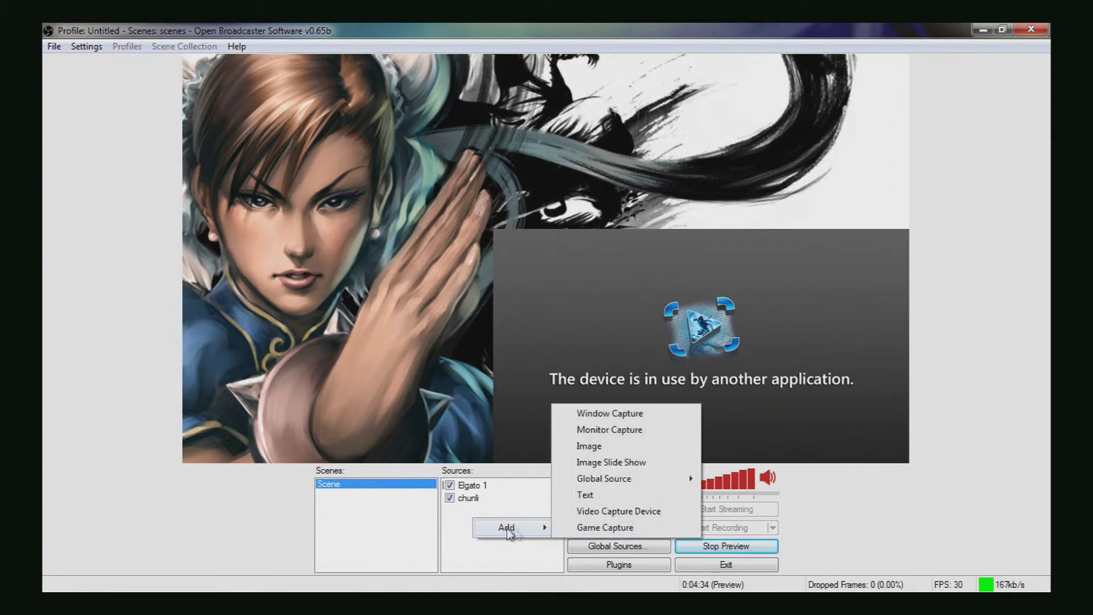
Add an image source named 'Image' and open its file browser
{"action": "left_click", "coordinate": [611, 446]}
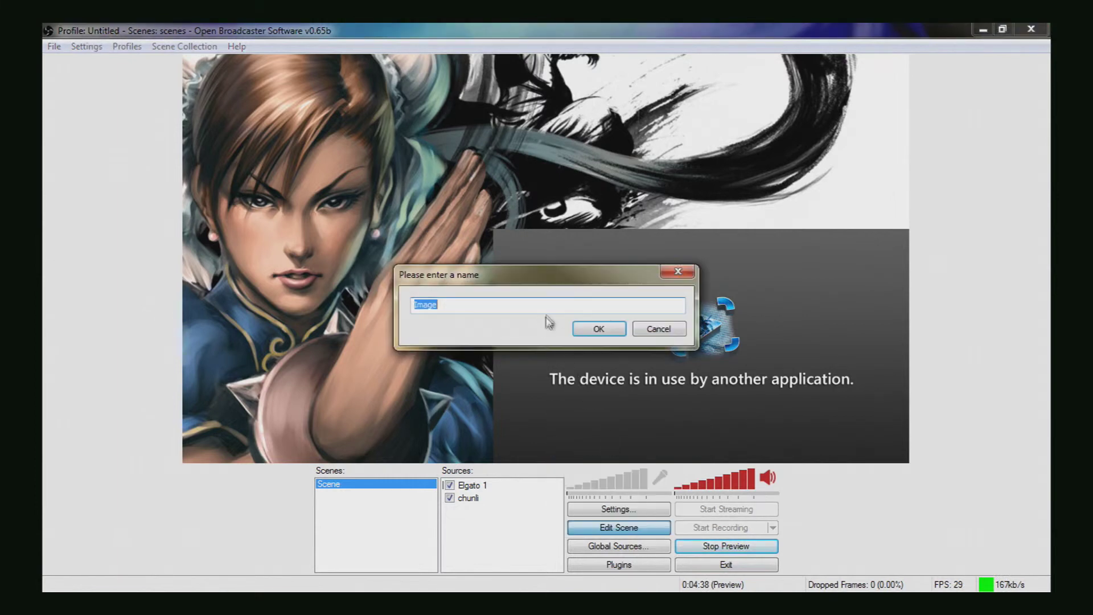
{"action": "left_click", "coordinate": [592, 330]}
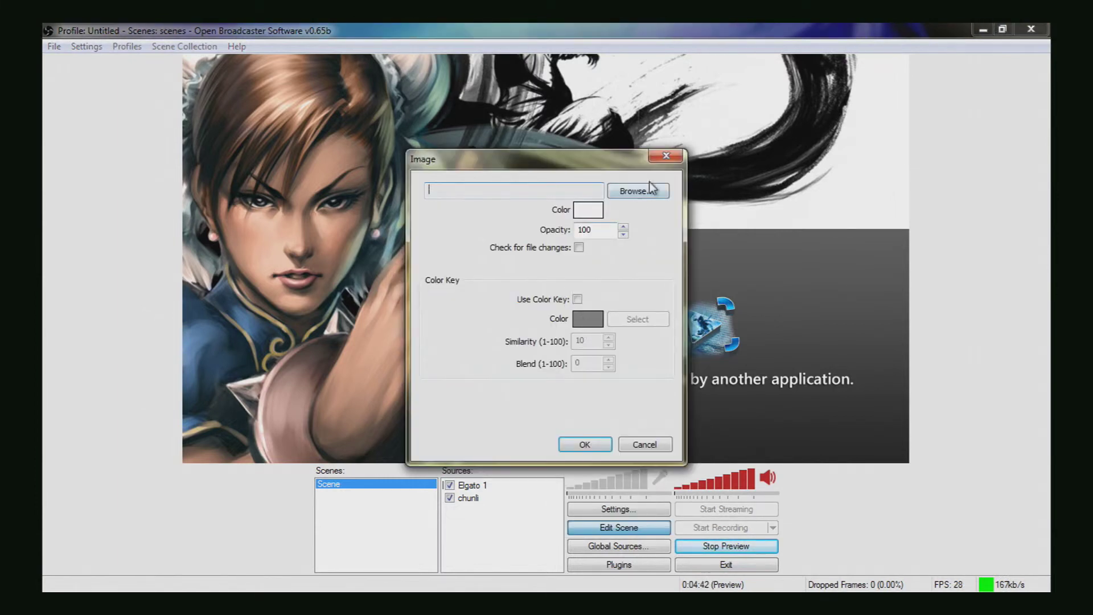
{"action": "left_click", "coordinate": [649, 192]}
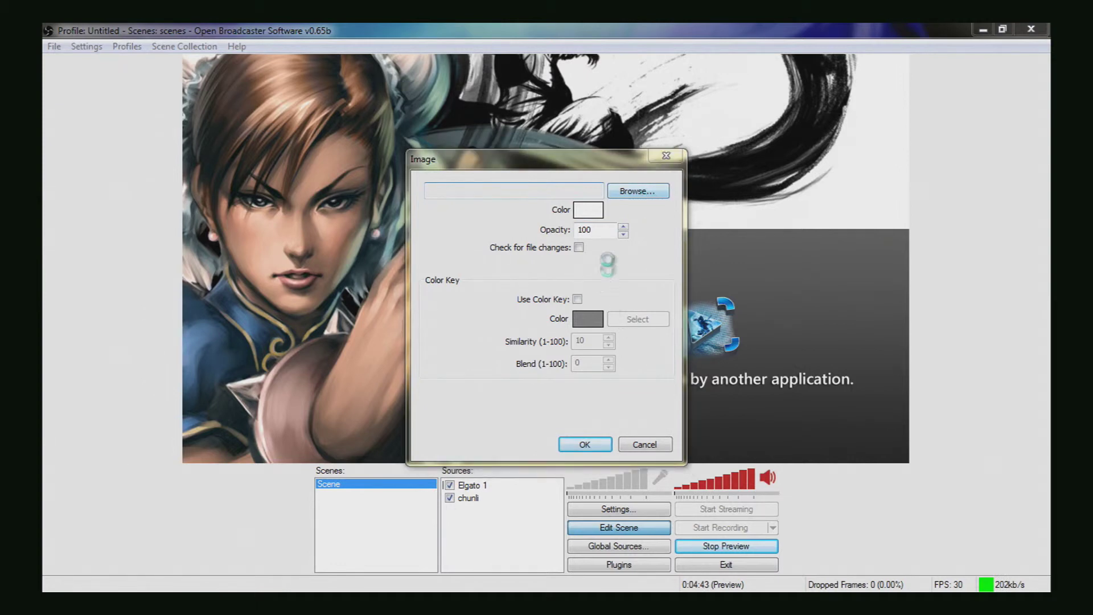
{"action": "left_click", "coordinate": [642, 194]}
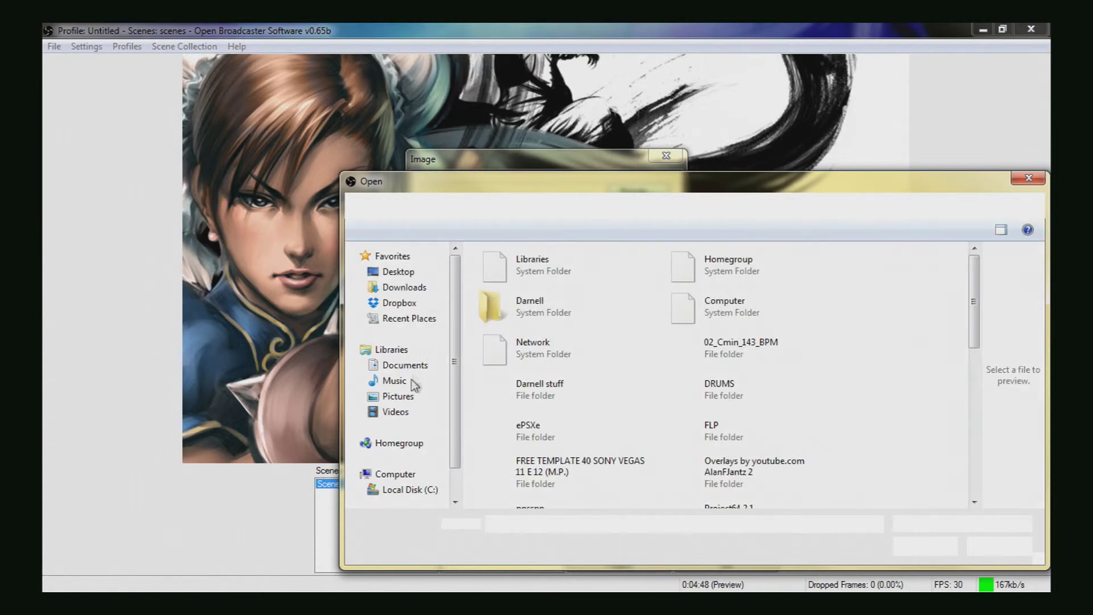
Load the hgguygvyh GIF from Pictures > Gifs as the image file
{"action": "left_click", "coordinate": [399, 398]}
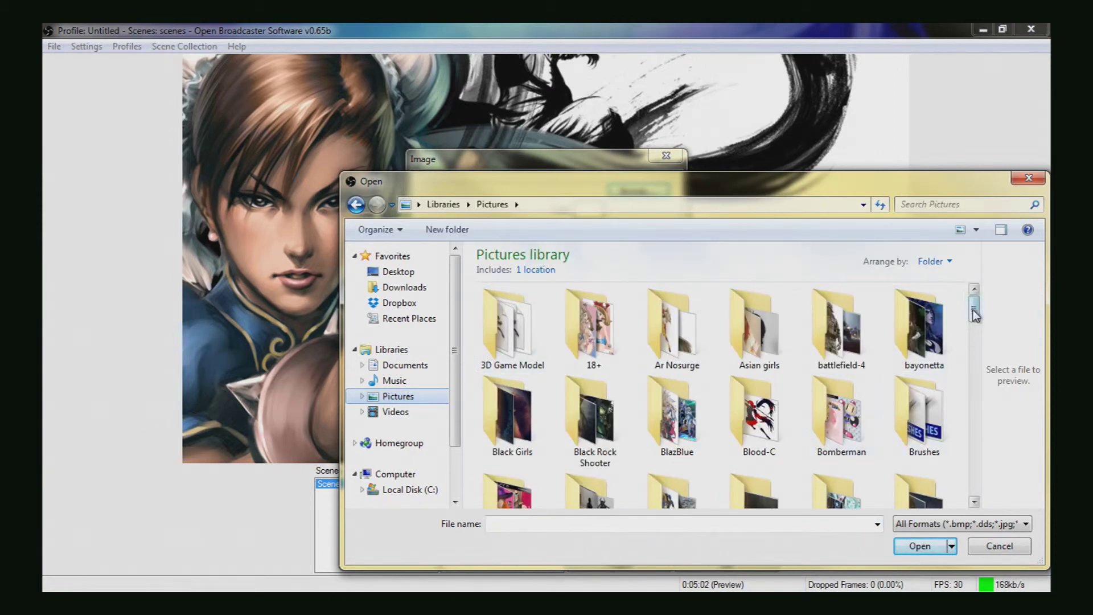
{"action": "left_click_drag", "start_coordinate": [974, 314], "coordinate": [975, 356]}
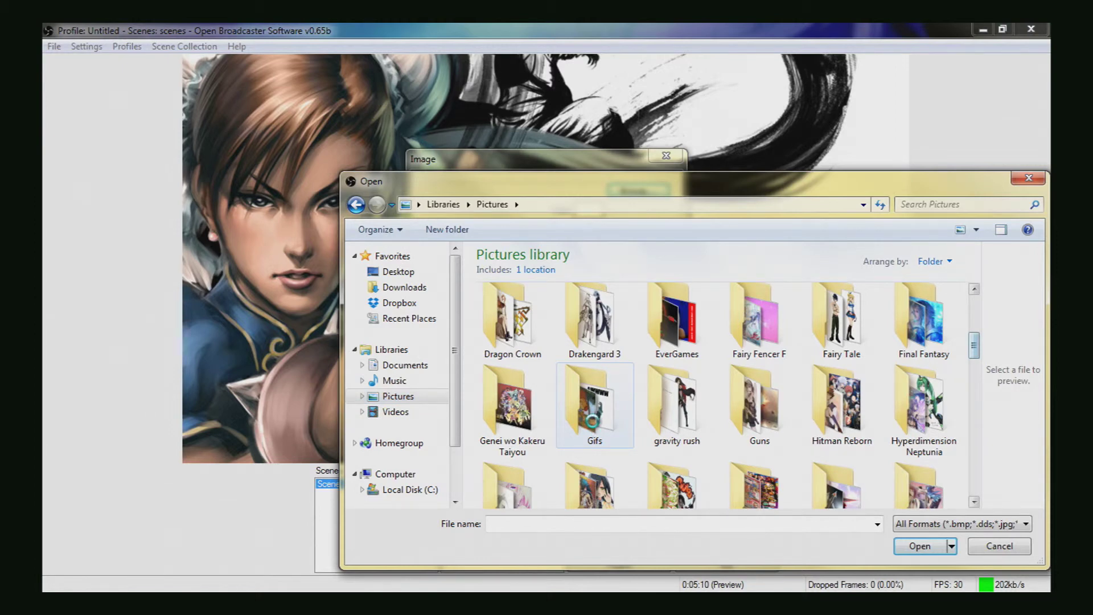
{"action": "double_click", "coordinate": [606, 389]}
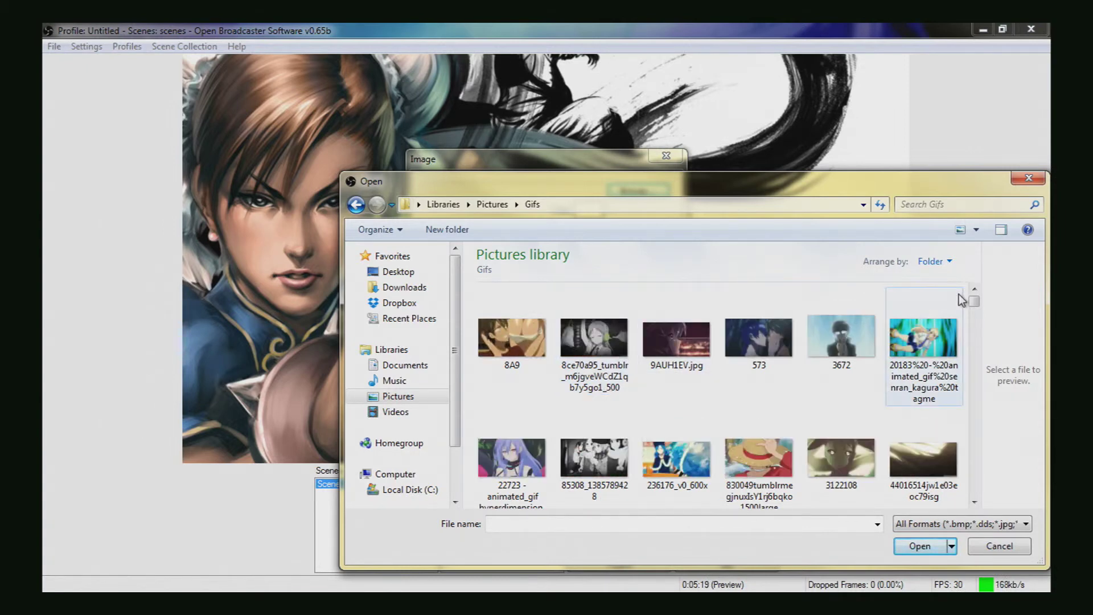
{"action": "scroll", "coordinate": [908, 350], "scroll_direction": "down", "scroll_amount": 3}
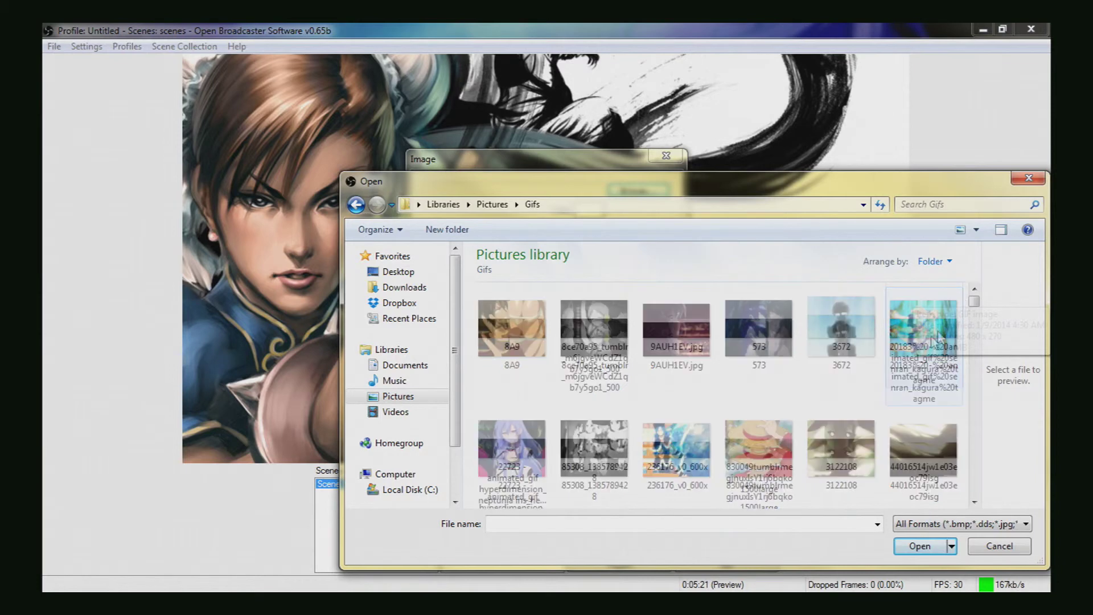
{"action": "scroll", "coordinate": [908, 348], "scroll_direction": "down", "scroll_amount": 3}
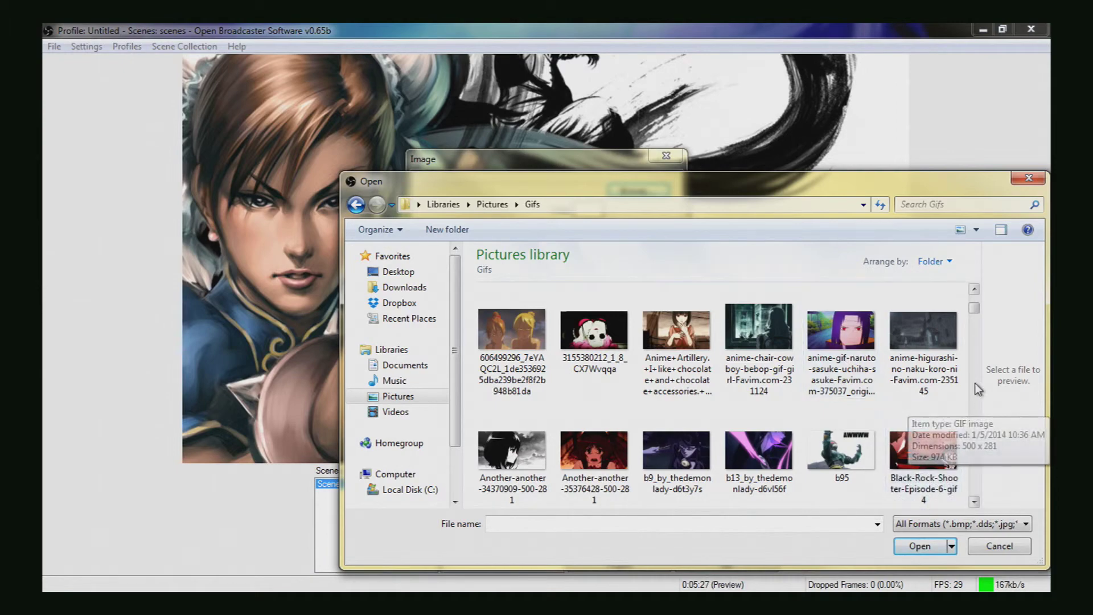
{"action": "left_click_drag", "start_coordinate": [973, 321], "coordinate": [973, 335]}
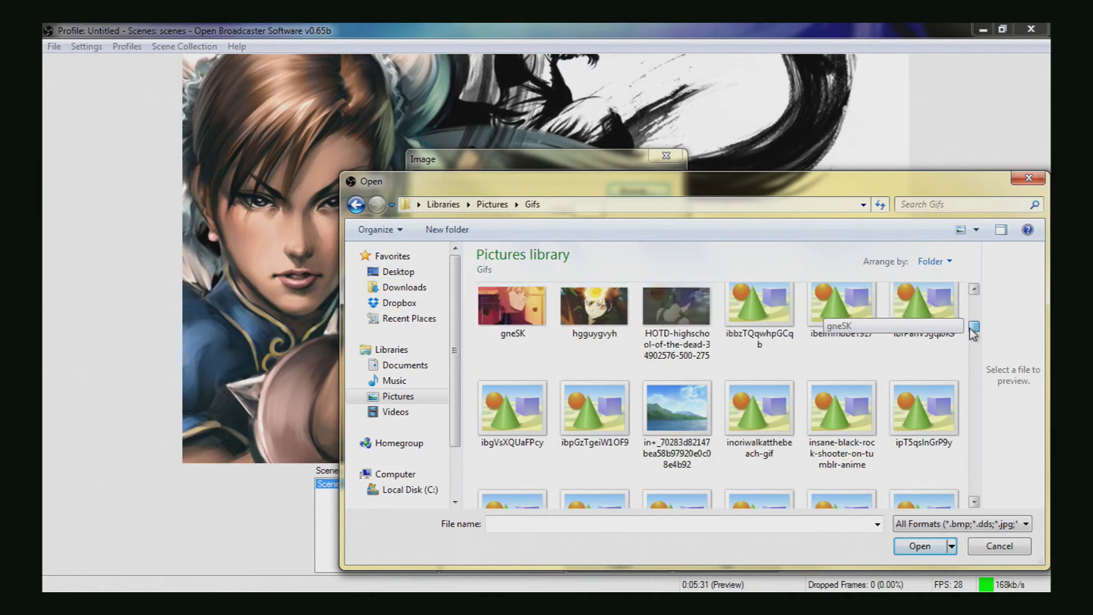
{"action": "left_click", "coordinate": [606, 307]}
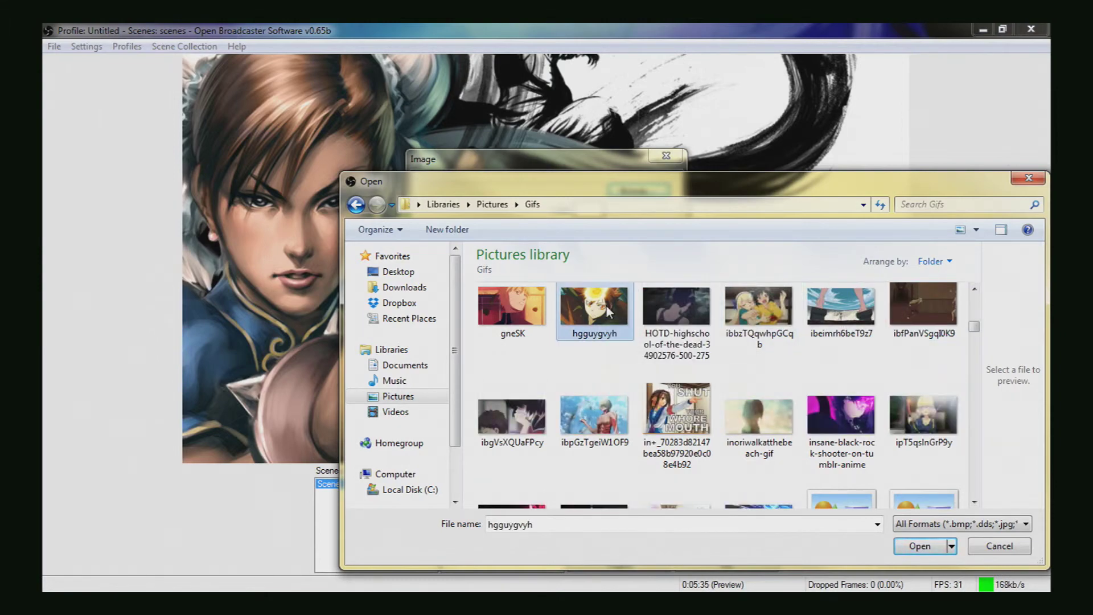
{"action": "double_click", "coordinate": [602, 330]}
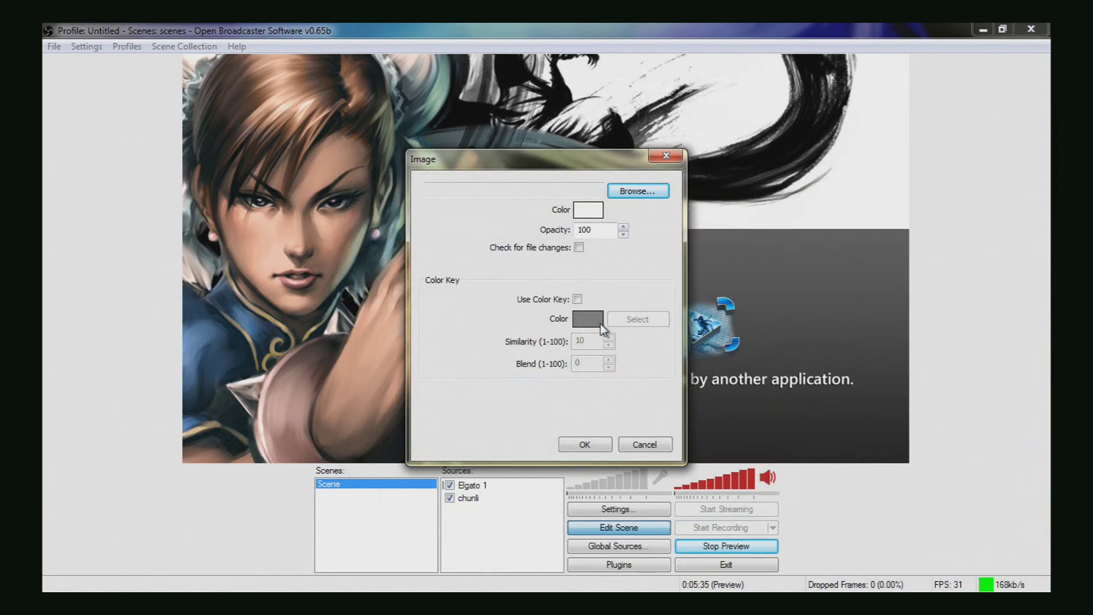
Confirm the image properties and move the GIF from top-left to the canvas's top-right corner
{"action": "left_click", "coordinate": [596, 450]}
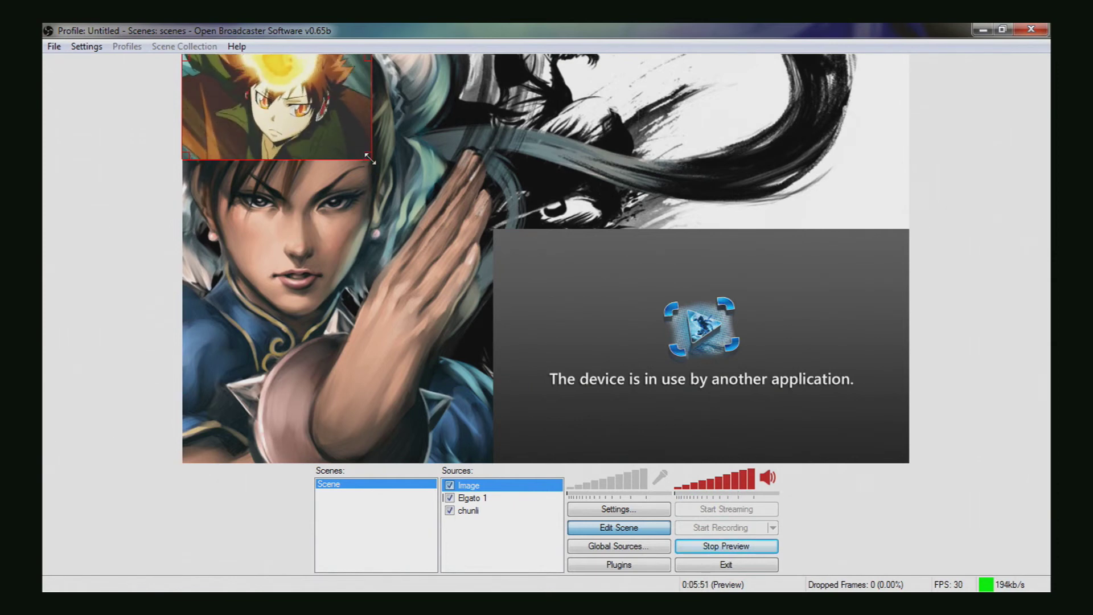
{"action": "mouse_move", "coordinate": [221, 136]}
{"action": "left_mouse_down"}
{"action": "mouse_move", "coordinate": [758, 142]}
{"action": "mouse_move", "coordinate": [756, 128]}
{"action": "left_mouse_up"}
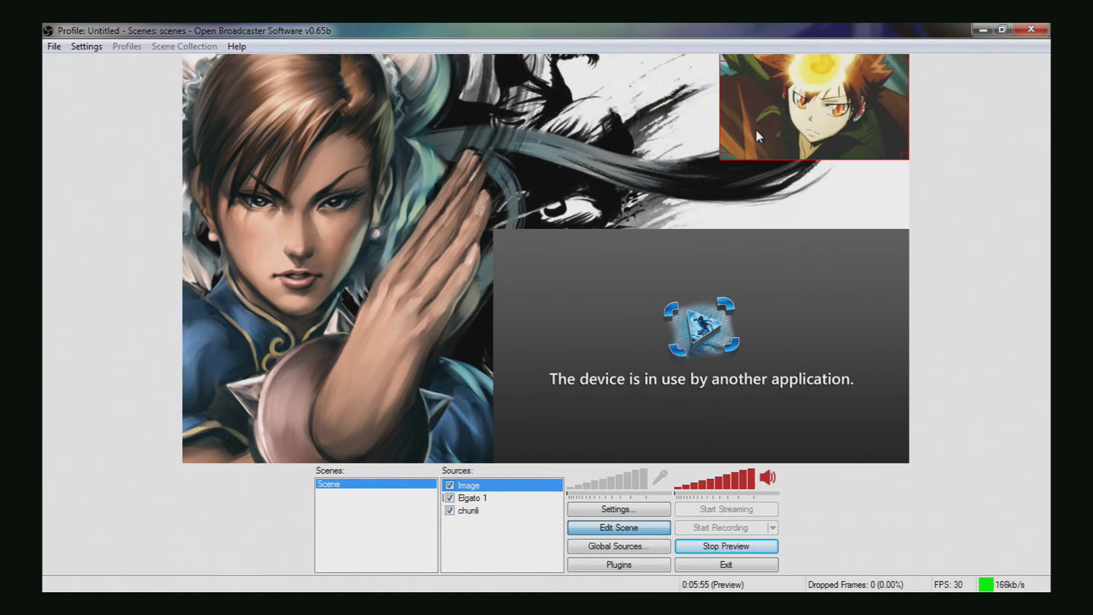
{"action": "right_click", "coordinate": [478, 535]}
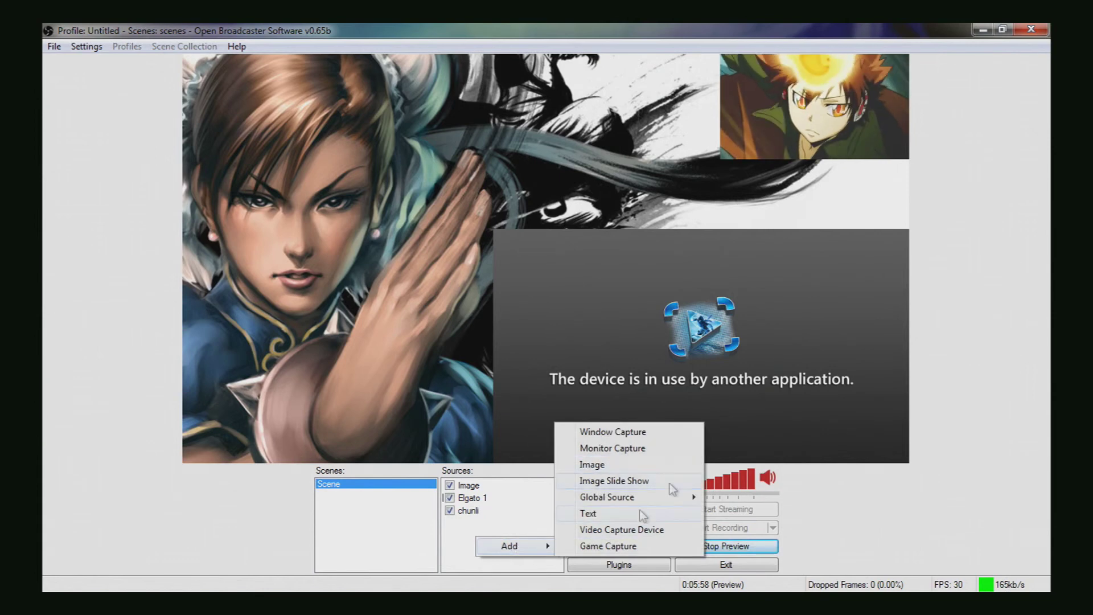
{"action": "mouse_move", "coordinate": [511, 546]}
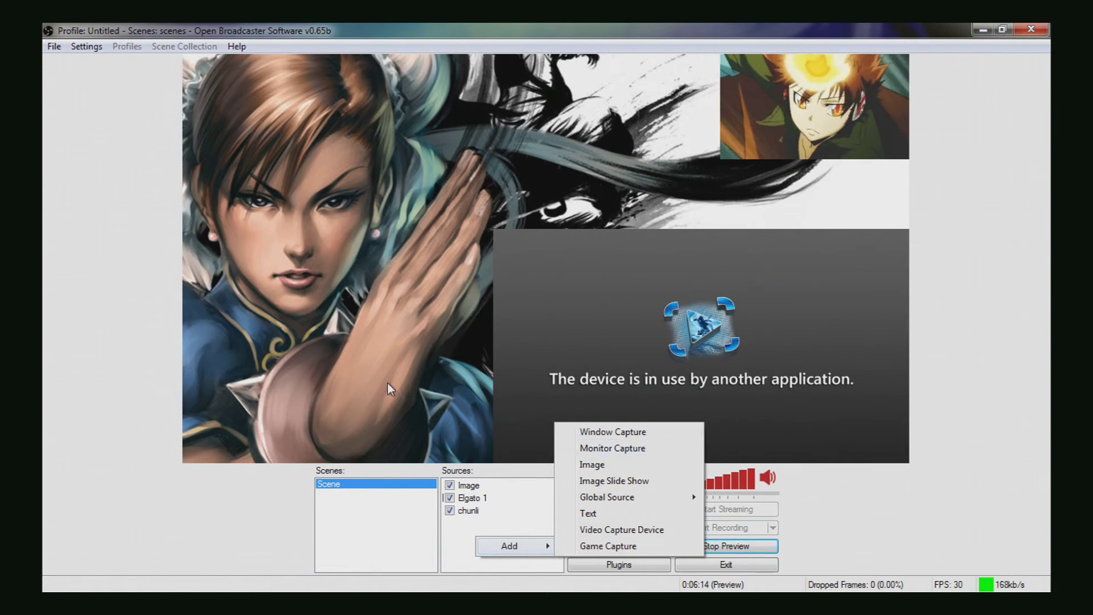
{"action": "left_click", "coordinate": [460, 448]}
{"action": "left_click", "coordinate": [485, 487]}
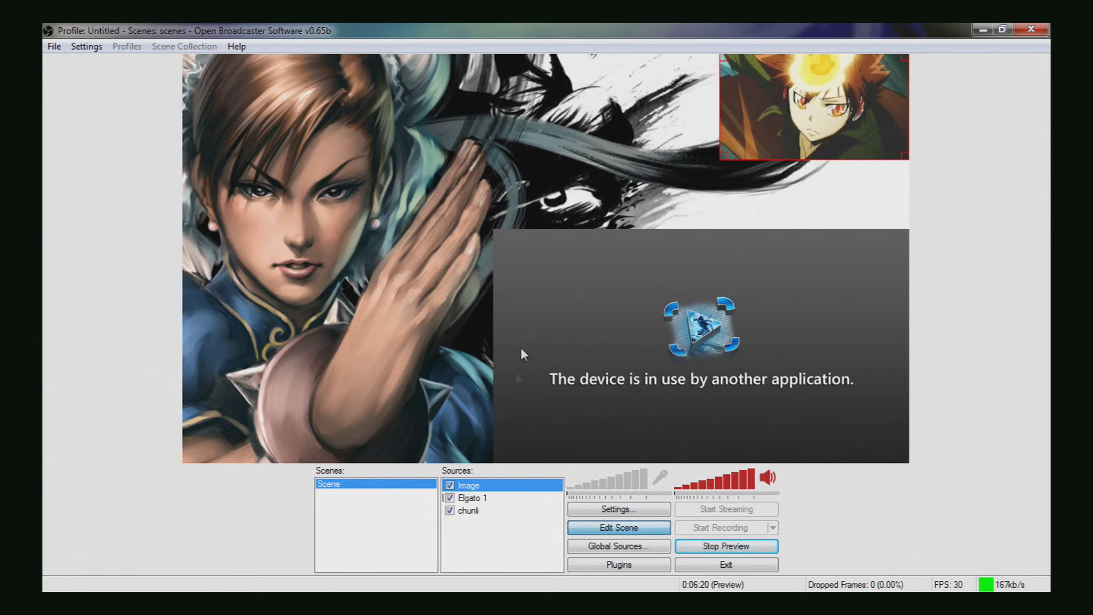
{"action": "mouse_move", "coordinate": [747, 81]}
{"action": "left_mouse_down"}
{"action": "mouse_move", "coordinate": [662, 309]}
{"action": "mouse_move", "coordinate": [767, 57]}
{"action": "left_mouse_up"}
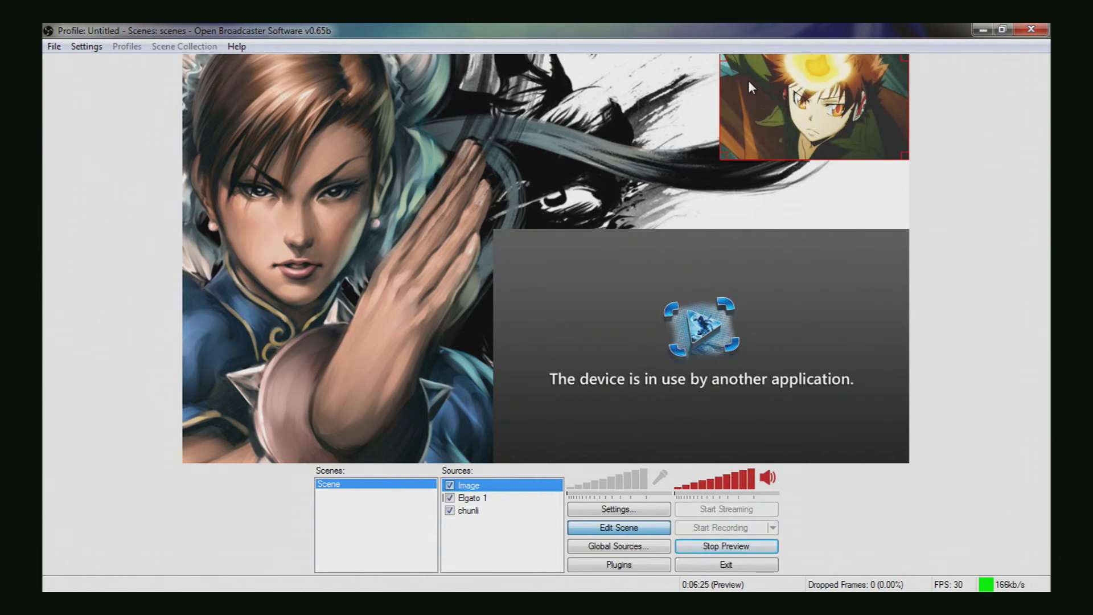